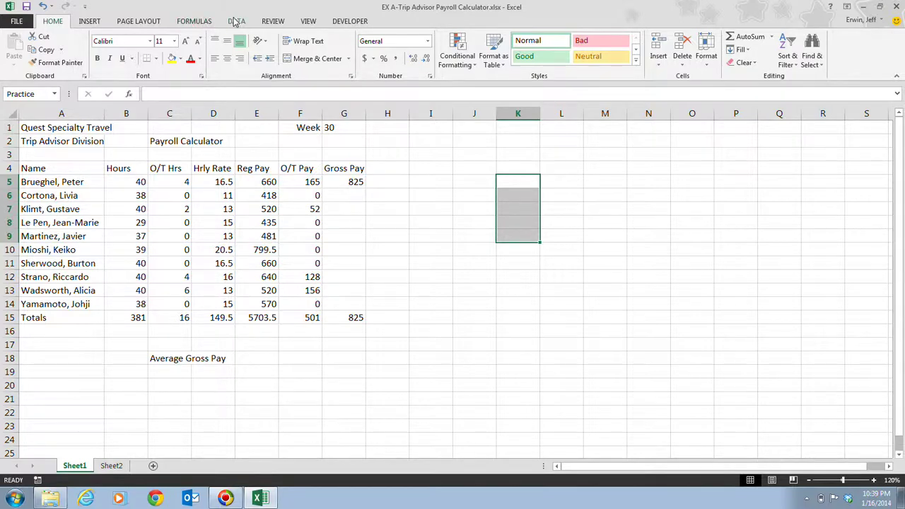
Display the payroll worksheet in Page Layout view and examine the header and footer areas of its pages
left_click(308, 21)
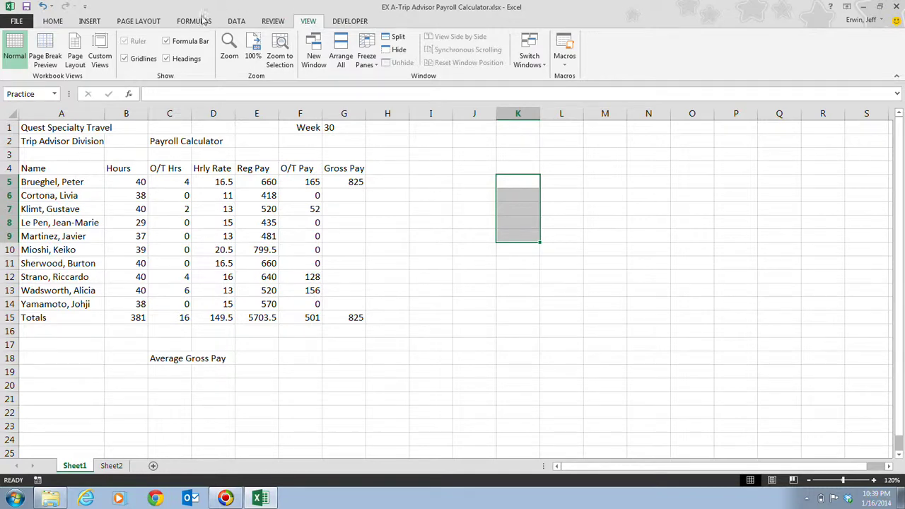
left_click(76, 62)
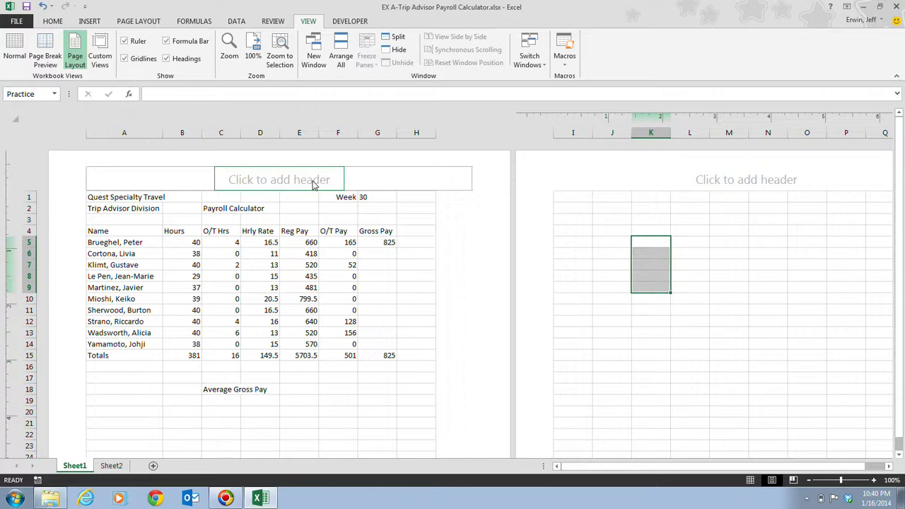
scroll(403, 334, "down", 8)
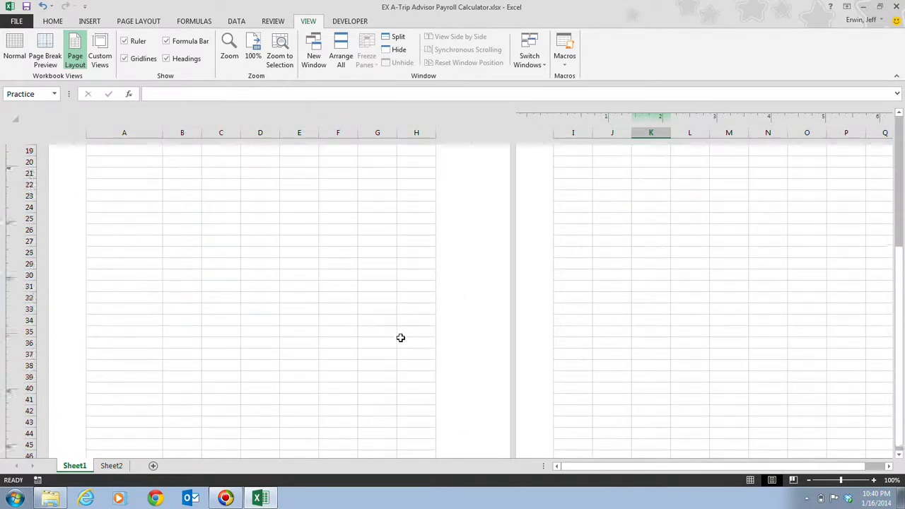
scroll(395, 343, "down", 1)
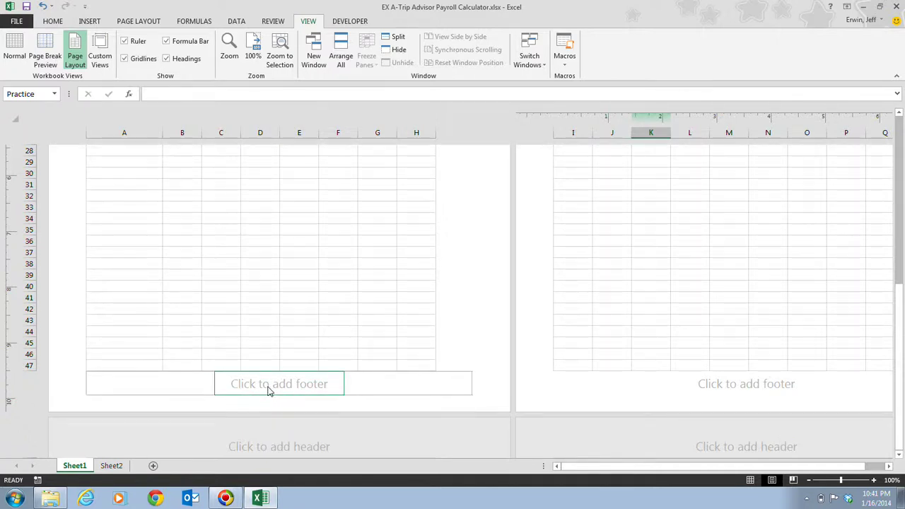
scroll(268, 388, "up", 8)
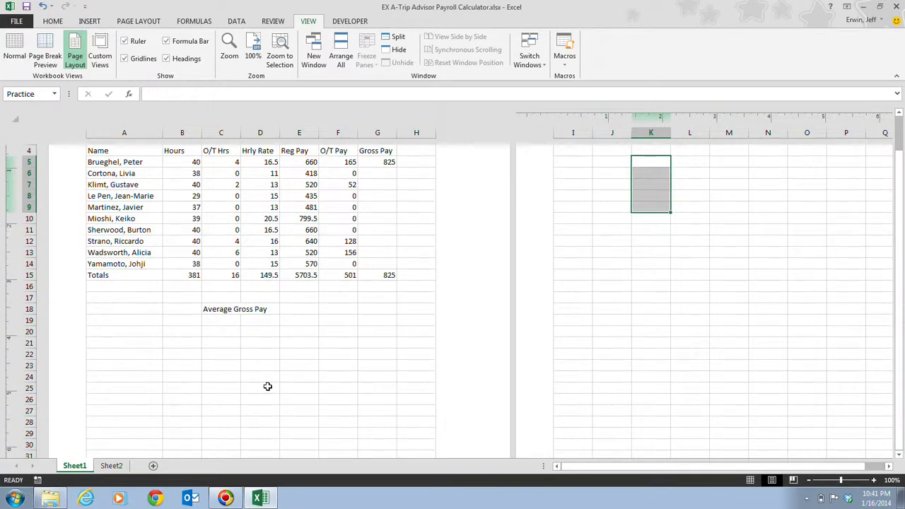
scroll(267, 386, "up", 1)
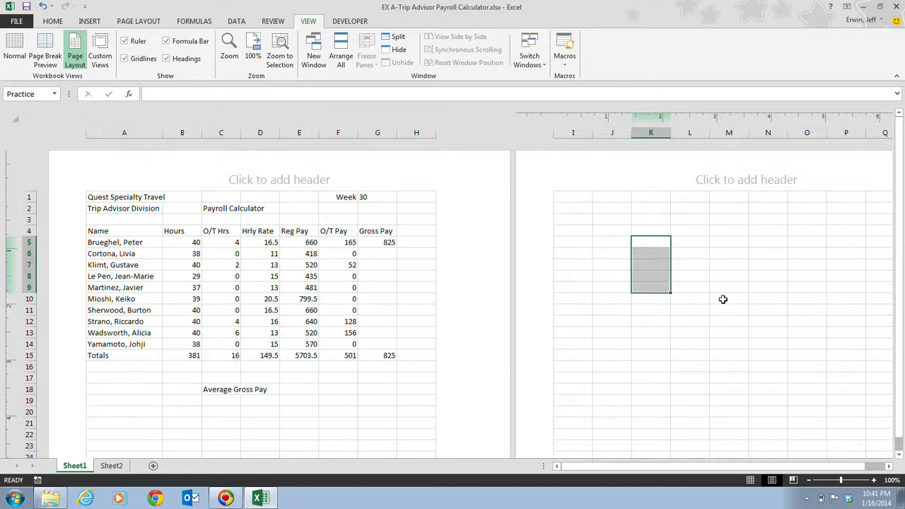
scroll(722, 299, "down", 5)
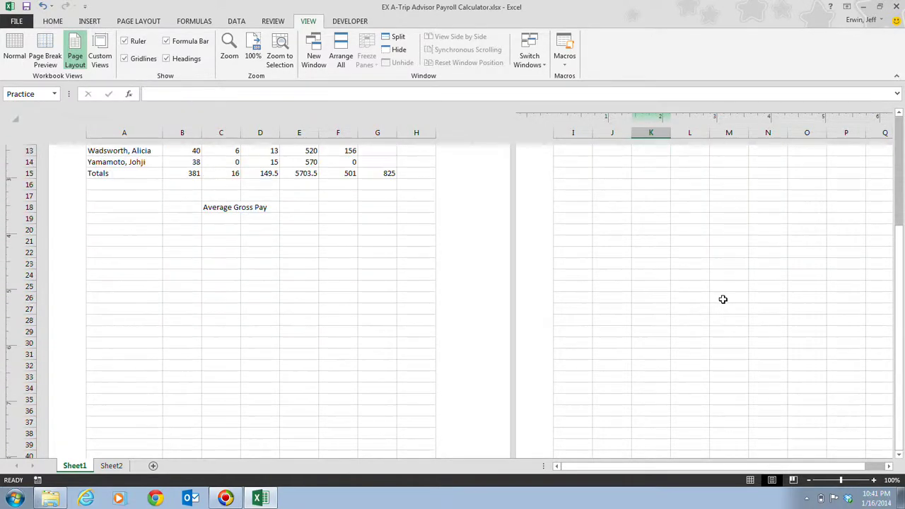
scroll(723, 299, "up", 5)
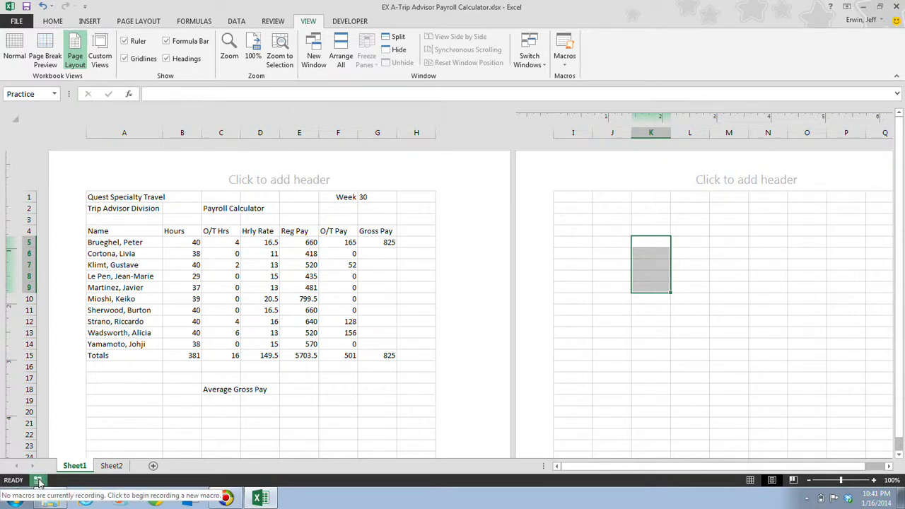
Toggle the Page Number option of the status bar and check the page indicator with cell B5 selected
right_click(59, 482)
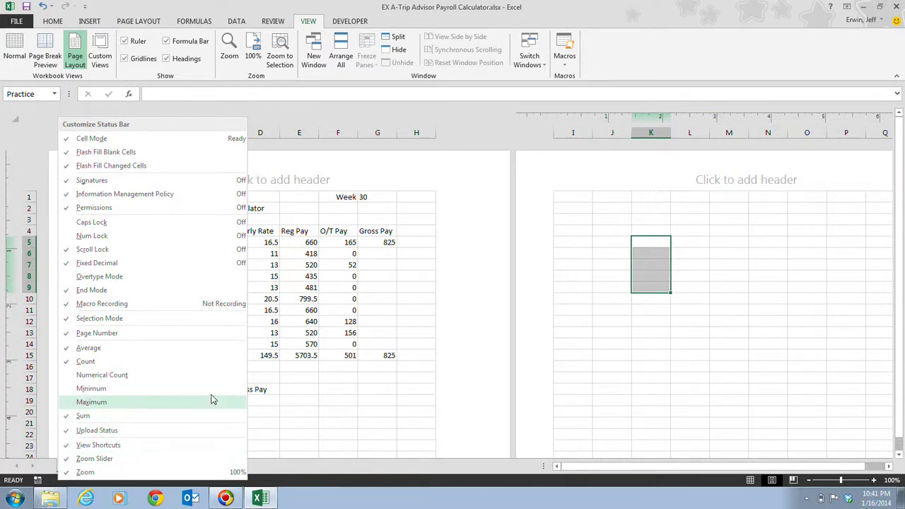
left_click(204, 419)
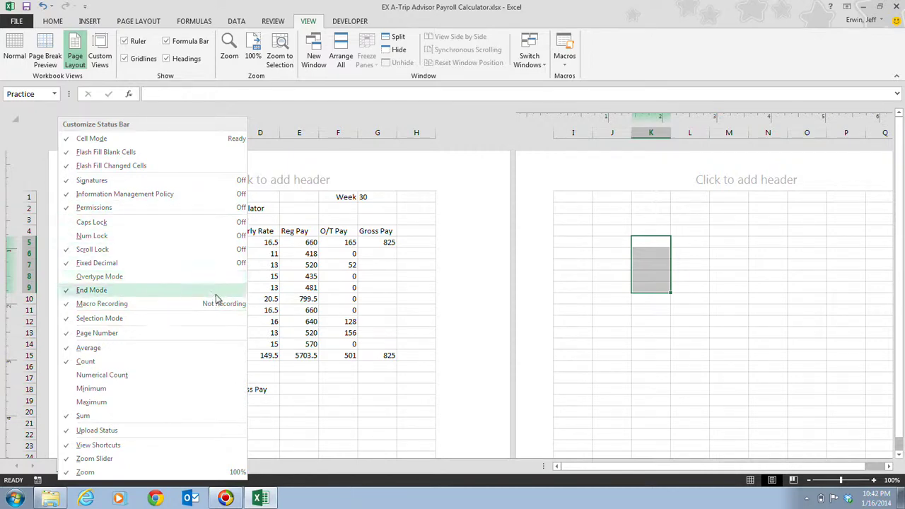
left_click(188, 333)
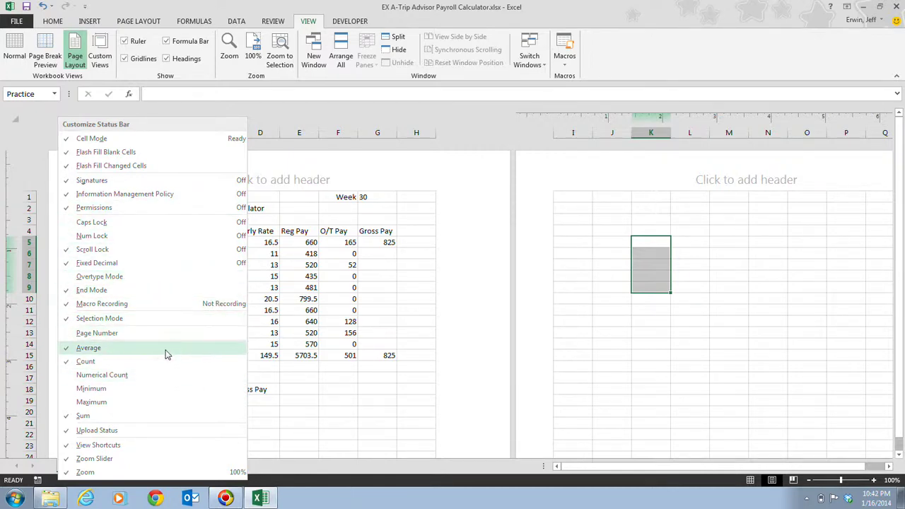
left_click(302, 481)
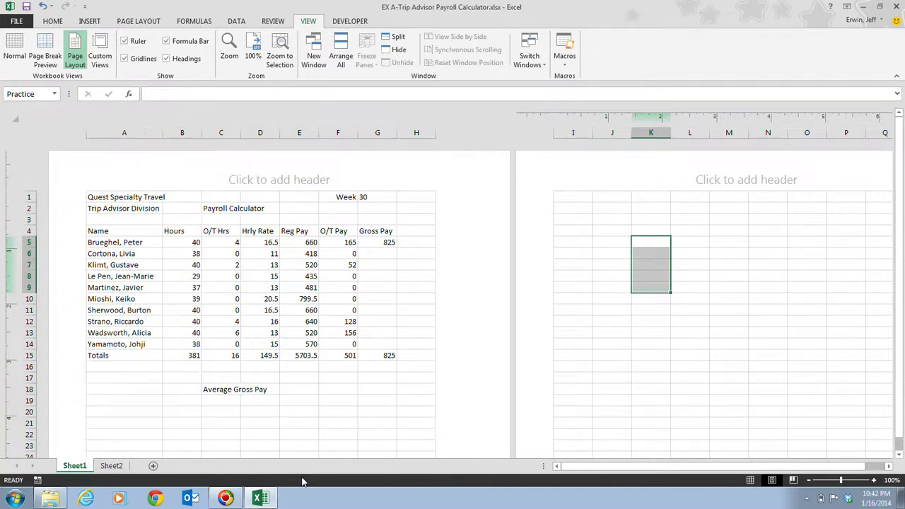
left_click(178, 186)
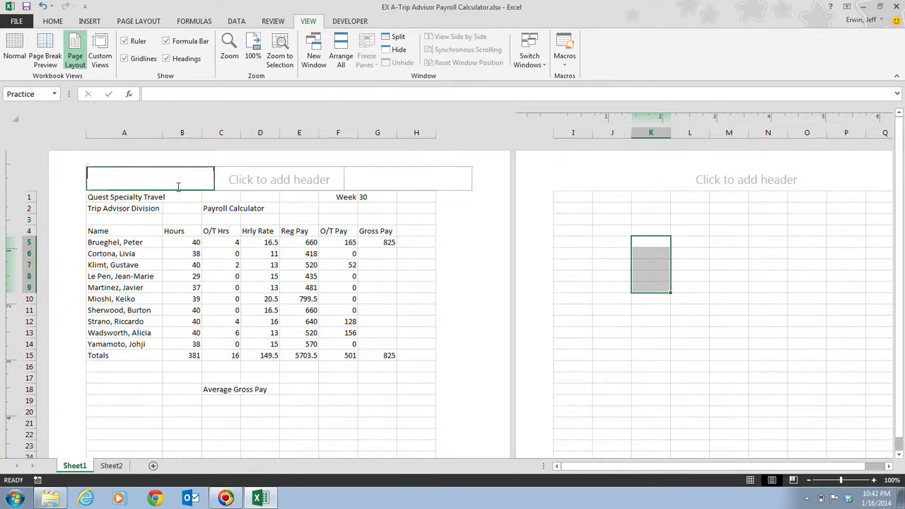
left_click(173, 244)
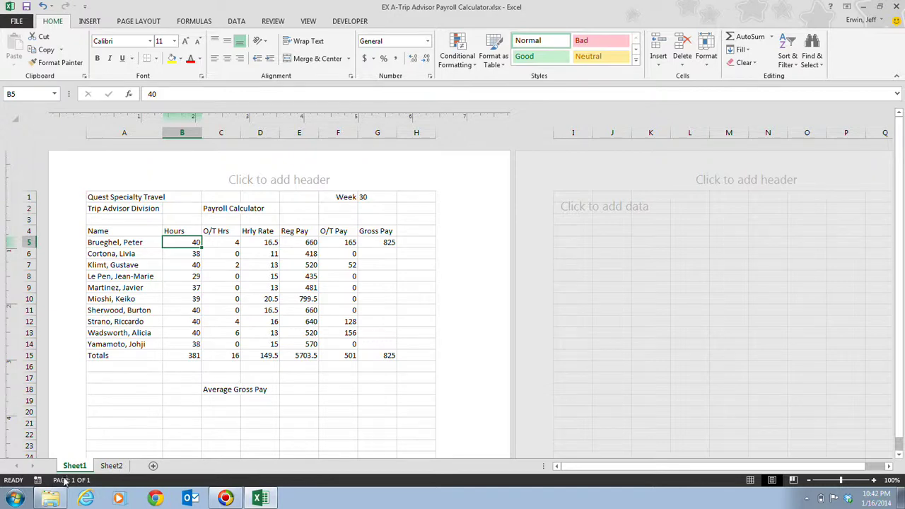
scroll(412, 346, "down", 2)
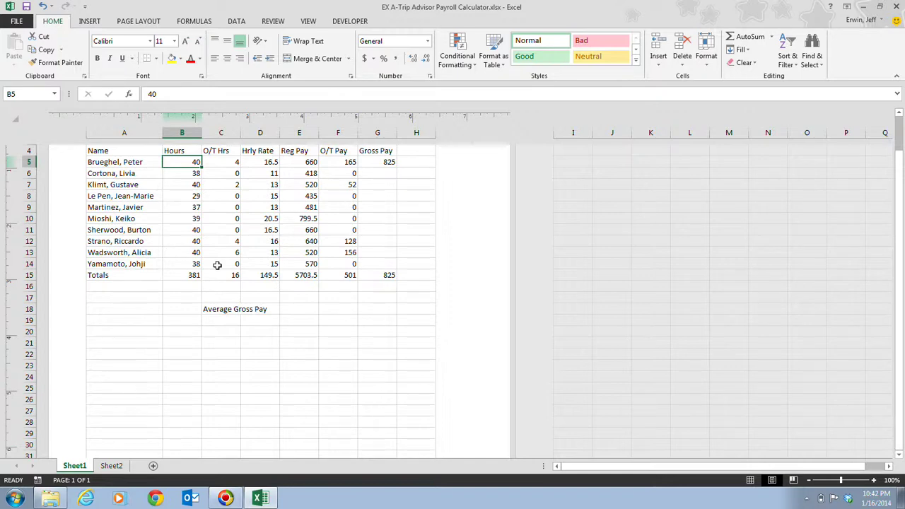
scroll(217, 265, "up", 2)
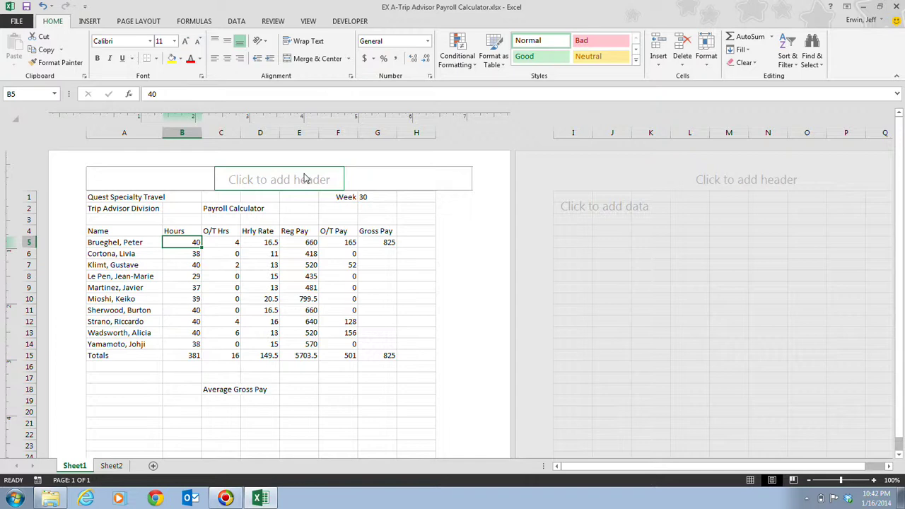
Enter "Quest Specialty Travel" in the left section of the first page's header
left_click(182, 178)
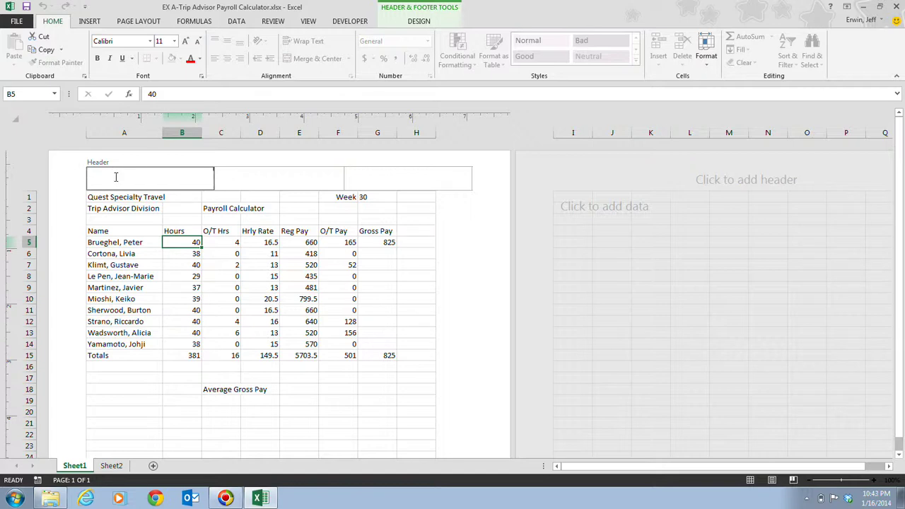
type("Questi")
key("BackSpace")
type("Specialty Travel")
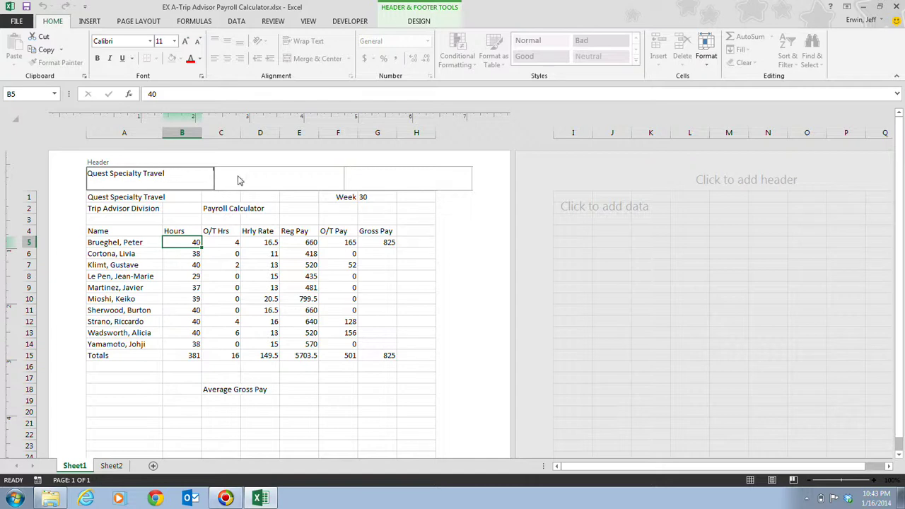
Enter "Trip Advisor Payroll Calculator" in the header's center section and "Week 30" in its right section
left_click(242, 175)
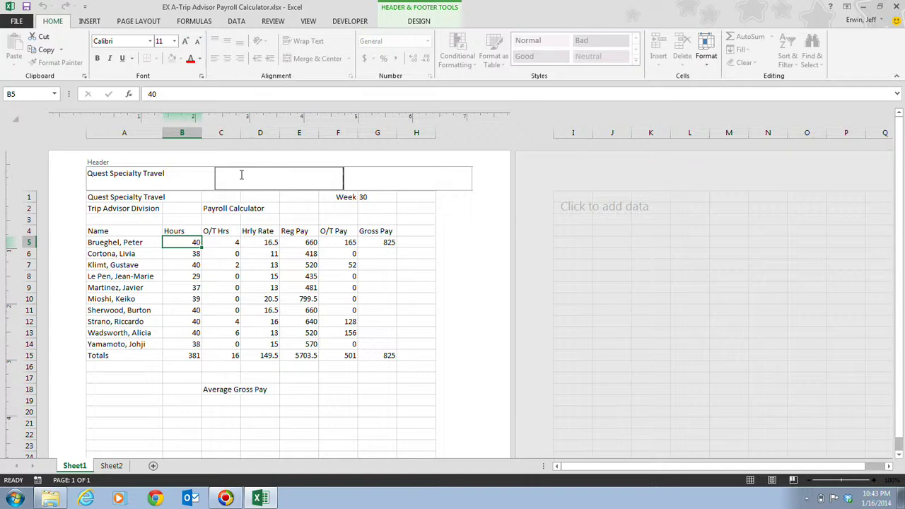
type("Trip Advisor Payroll Calculator")
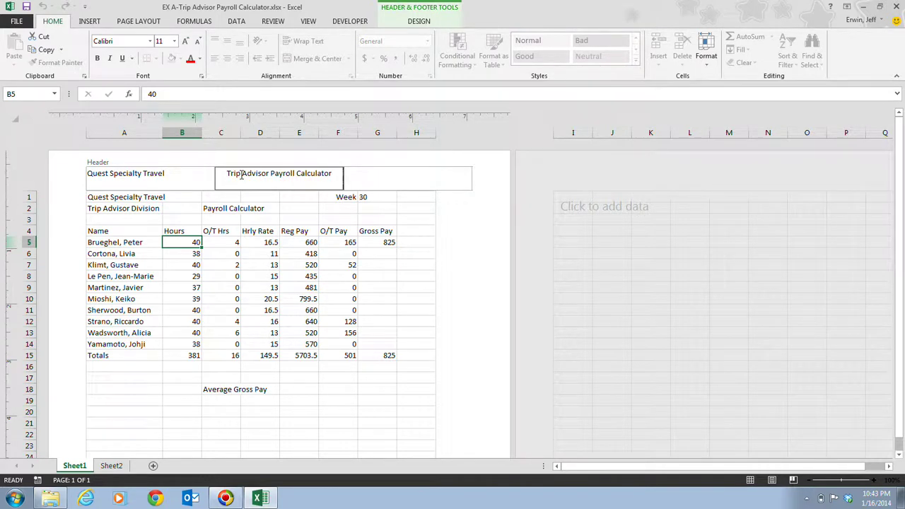
left_click(412, 173)
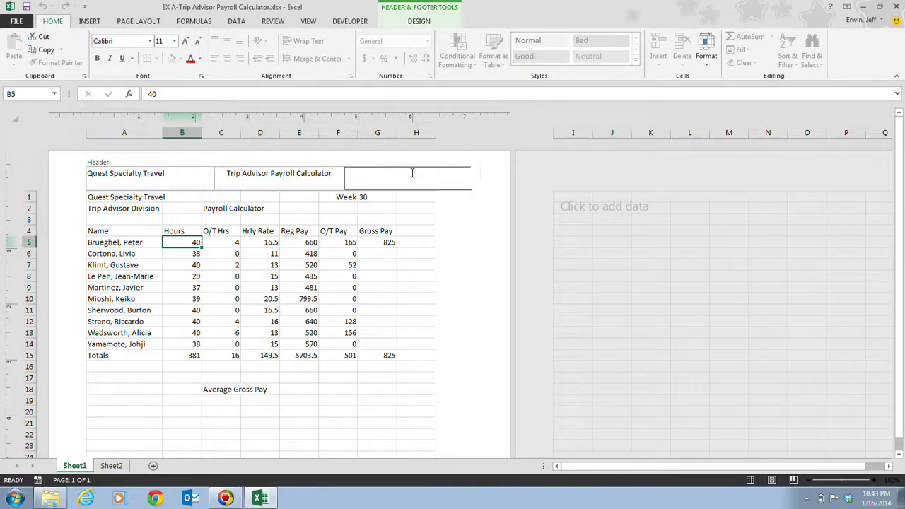
type("Week 30")
Clear the title text from cells A1:G2, which duplicates the header
left_click(99, 197)
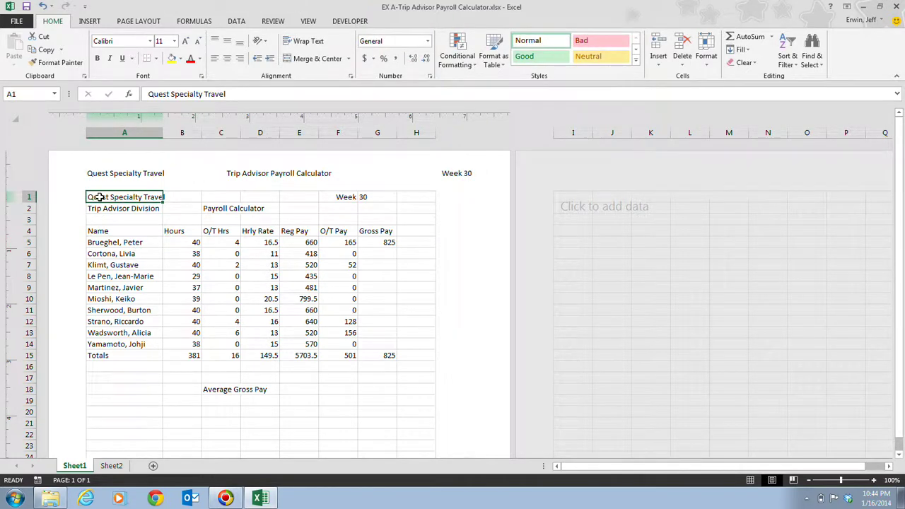
left_click_drag(100, 197, 381, 210)
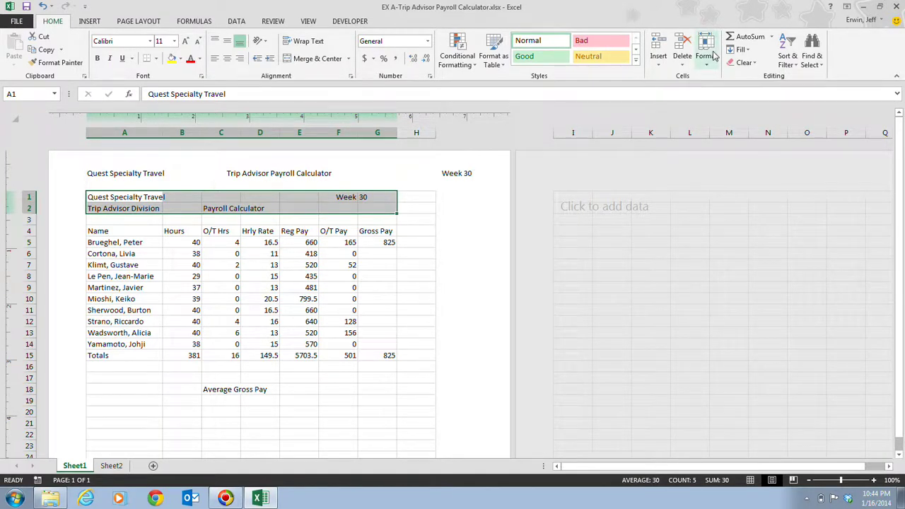
key("Delete")
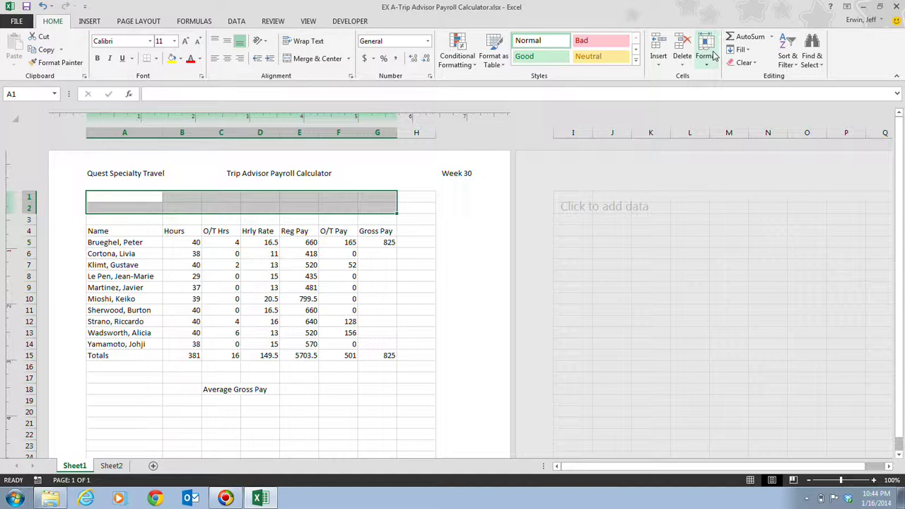
Hide the ruler and the gridlines of the worksheet
left_click(310, 22)
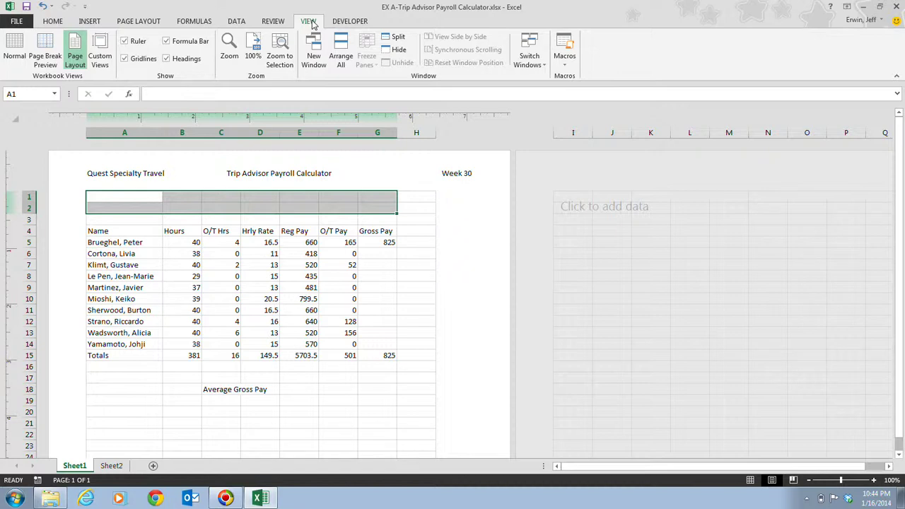
left_click(128, 43)
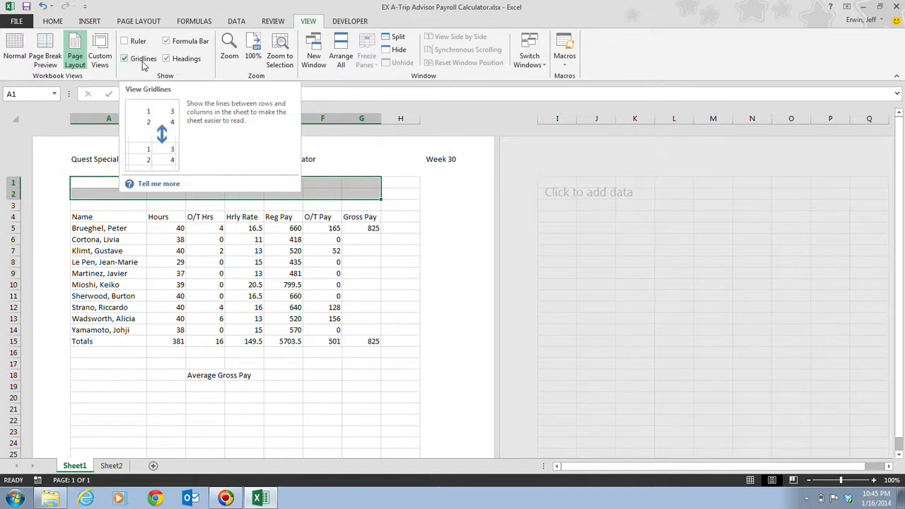
left_click(124, 60)
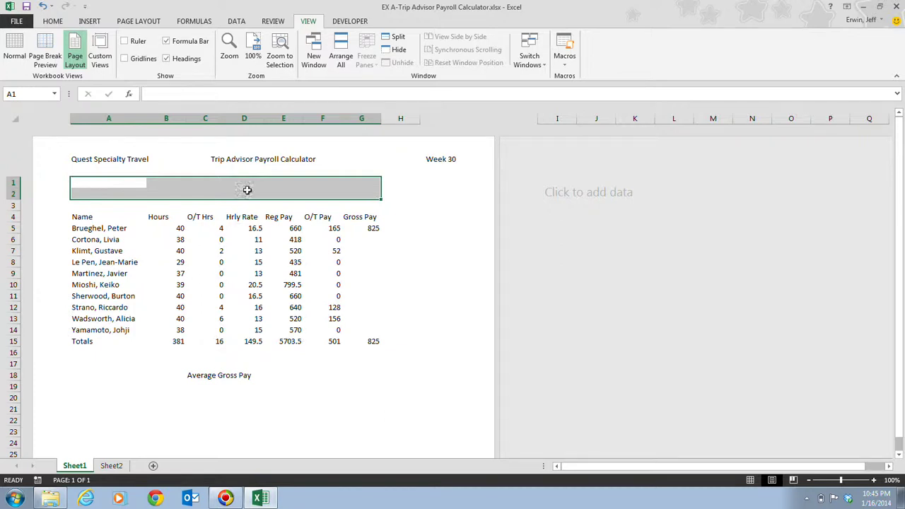
Review the header and footer design options for the center header section, and return to the worksheet cells
left_click(251, 158)
left_click(419, 21)
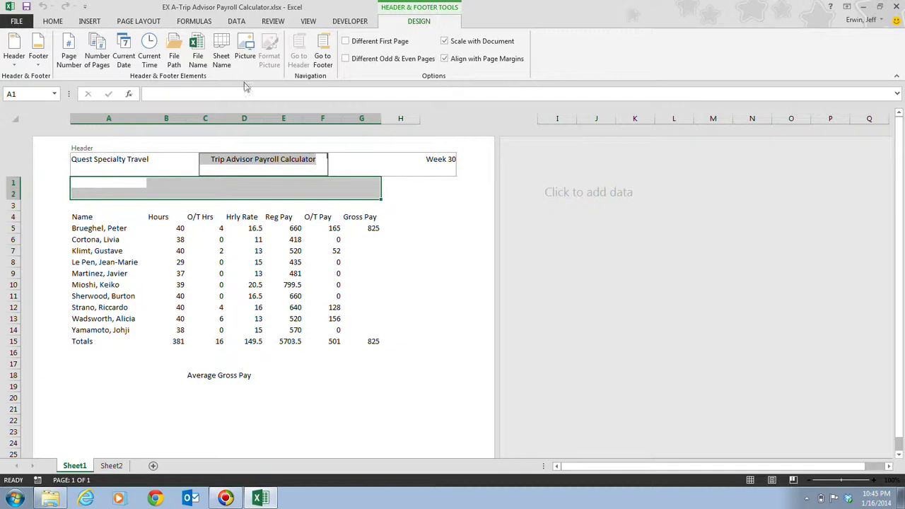
left_click(247, 260)
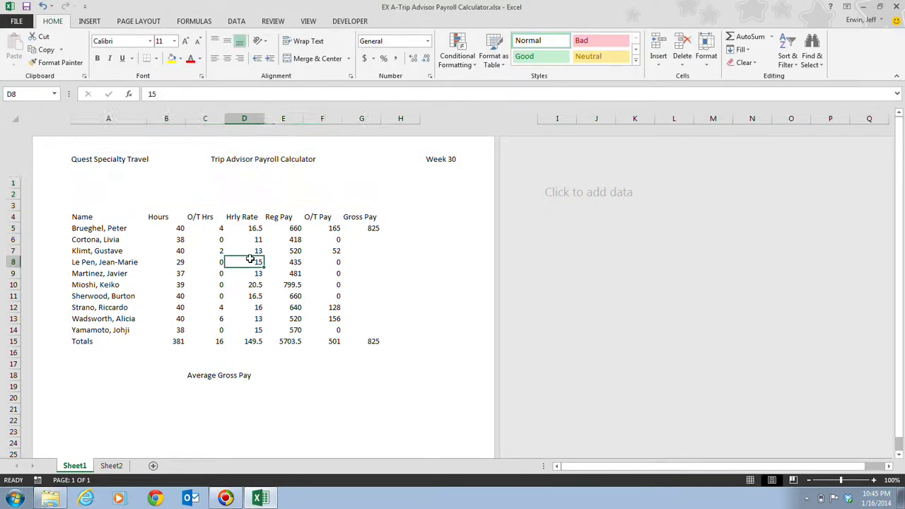
Display the sheet in Page Break Preview and extend the page's lower boundary from below row 18 to below row 20
left_click(310, 21)
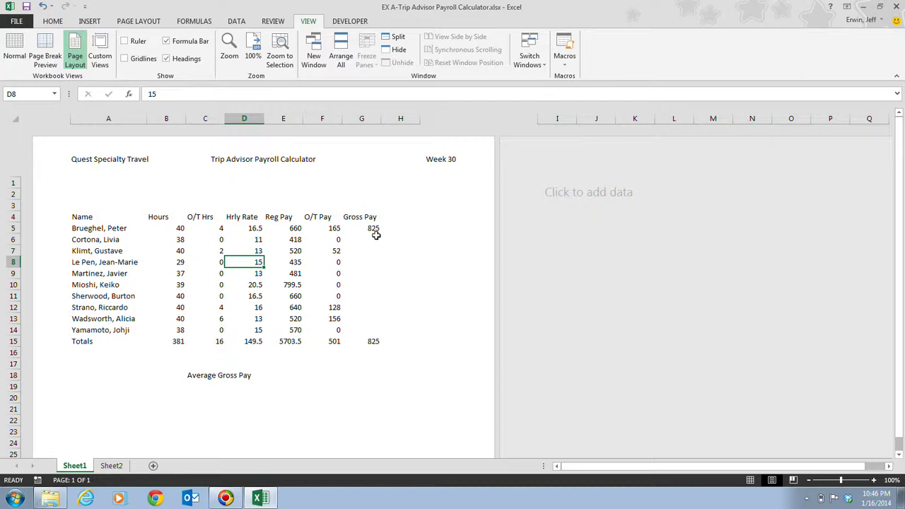
left_click(793, 479)
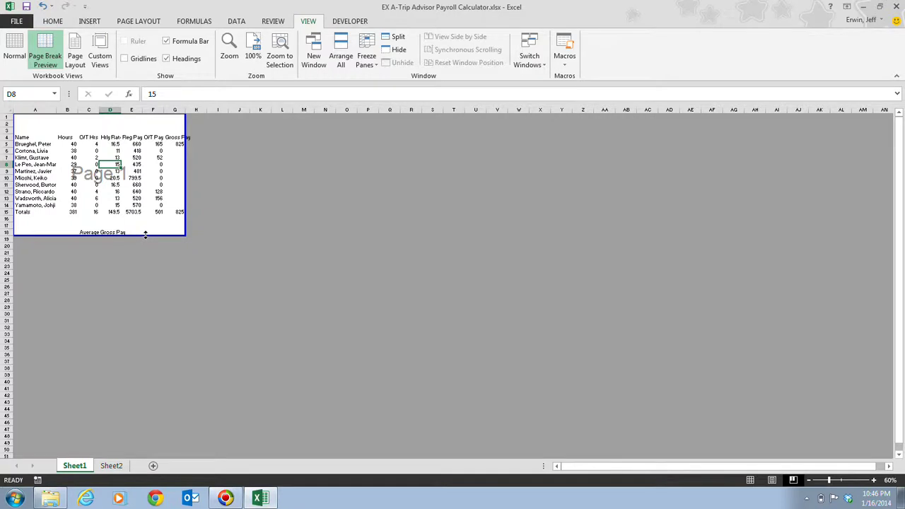
left_click_drag(145, 234, 143, 251)
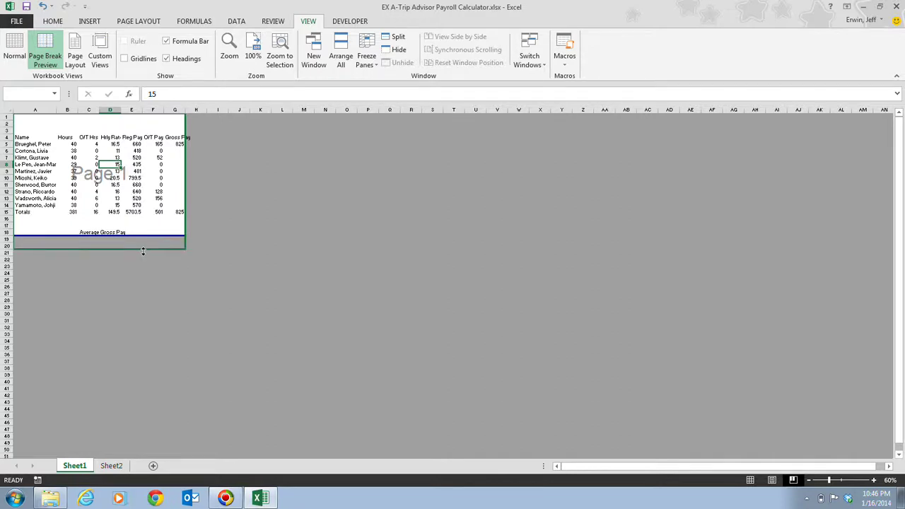
left_click_drag(143, 251, 143, 249)
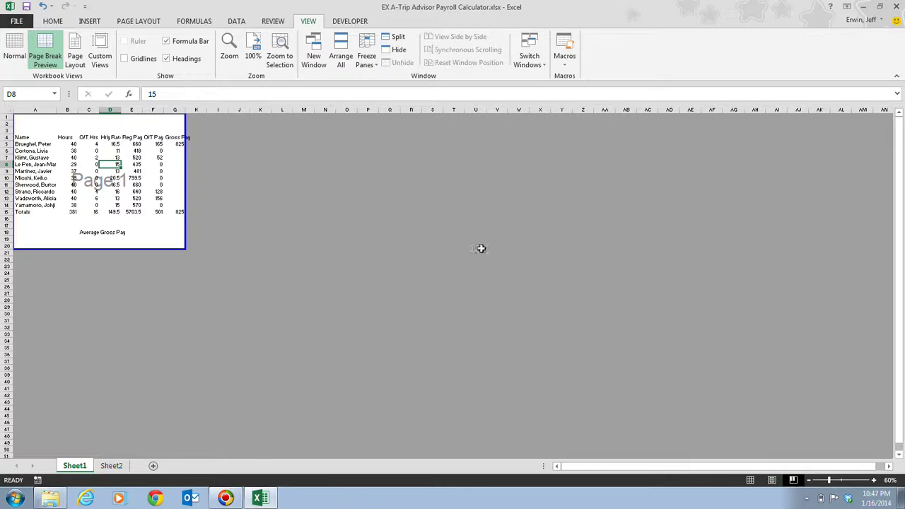
Return to Page Layout view and show the ruler and gridlines again
left_click(77, 59)
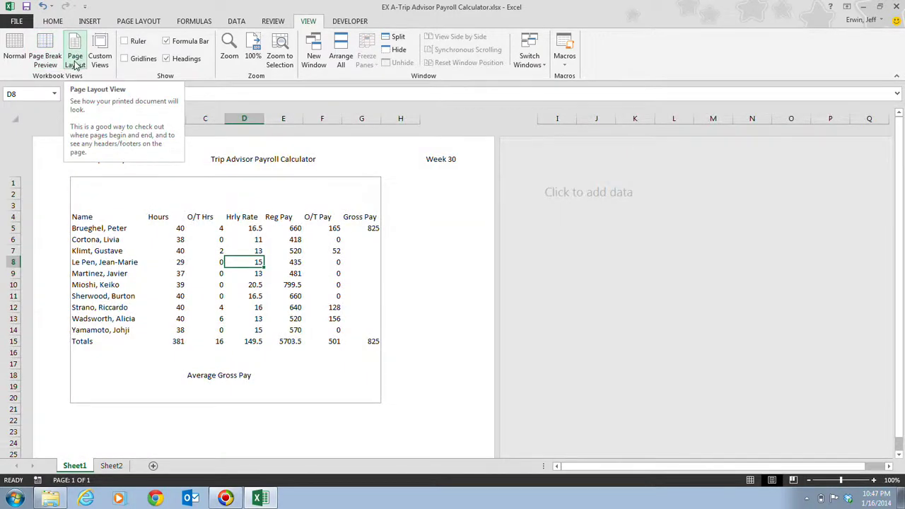
left_click(125, 42)
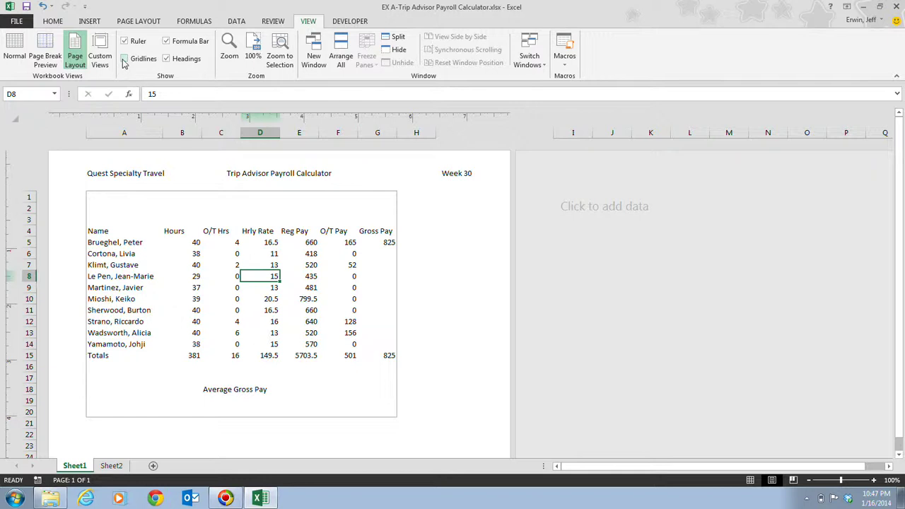
left_click(125, 58)
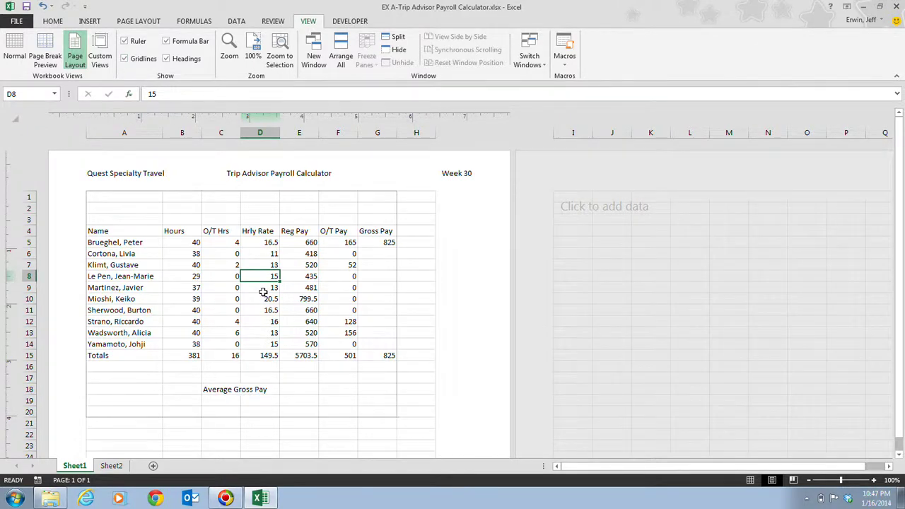